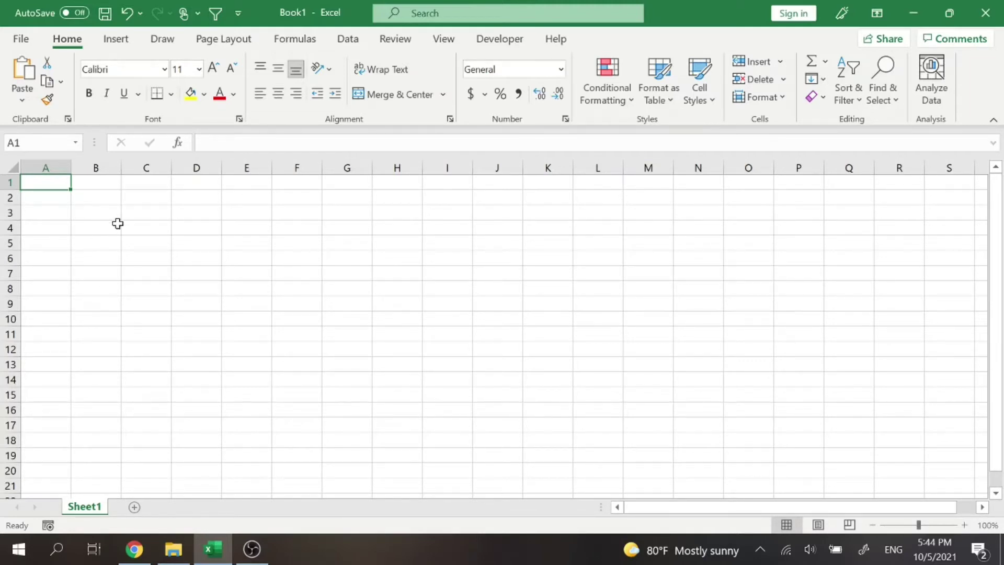
- Enter the header DATA in B3 with sample numbers down column B below it
click(114, 210)
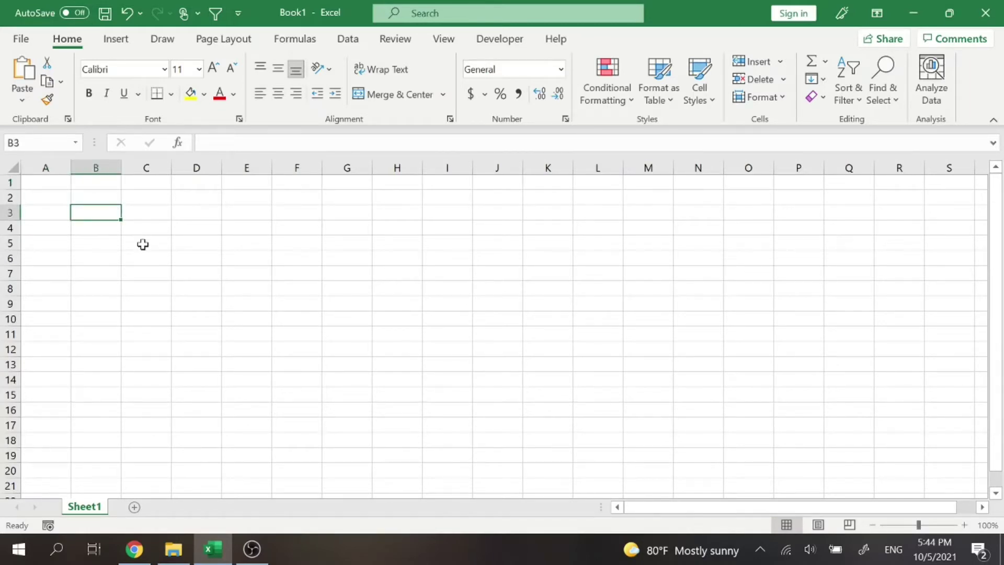
text(DATA)
key(Return)
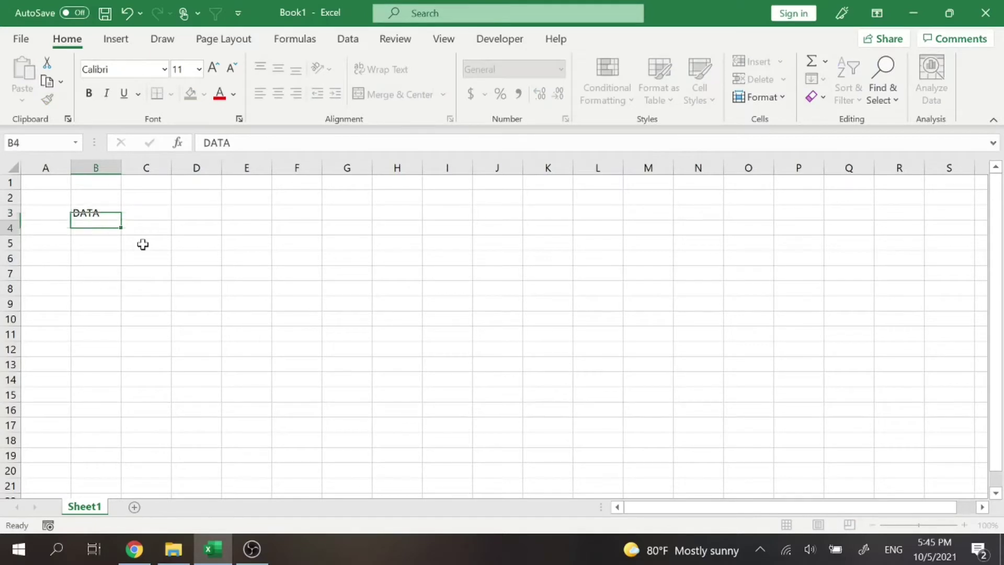
text(1 2 132 3 2 3  2 3)
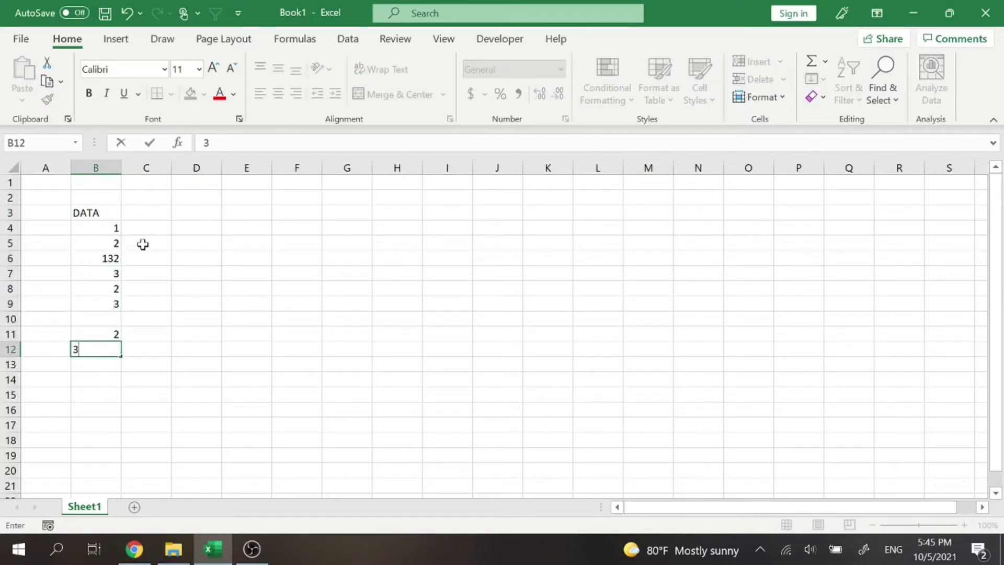
key(Return)
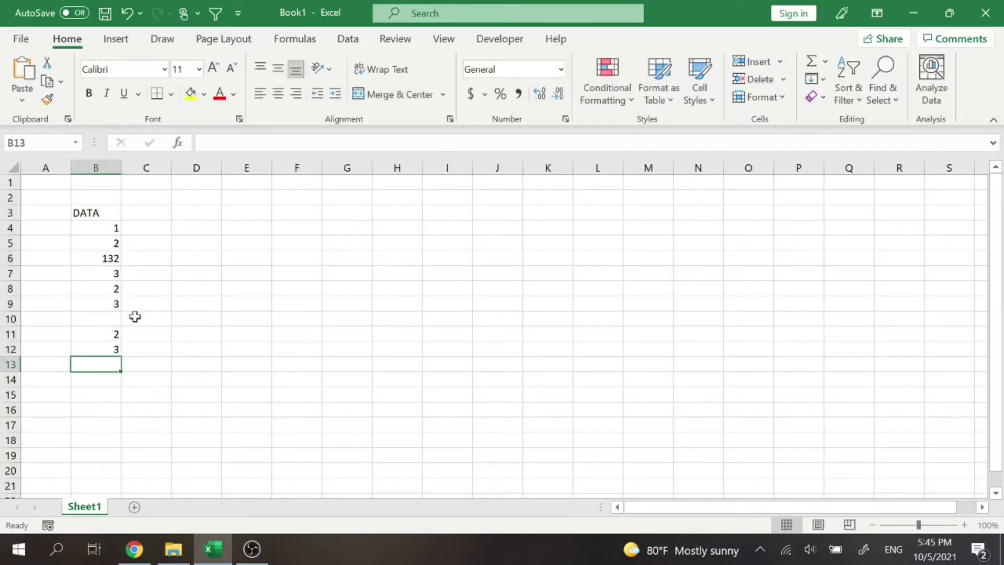
- Fill column C with sample values from C4 to C14, then select header cells B3:C3
click(149, 227)
text(12'1'2  11 1 1 1 1 1 1  1)
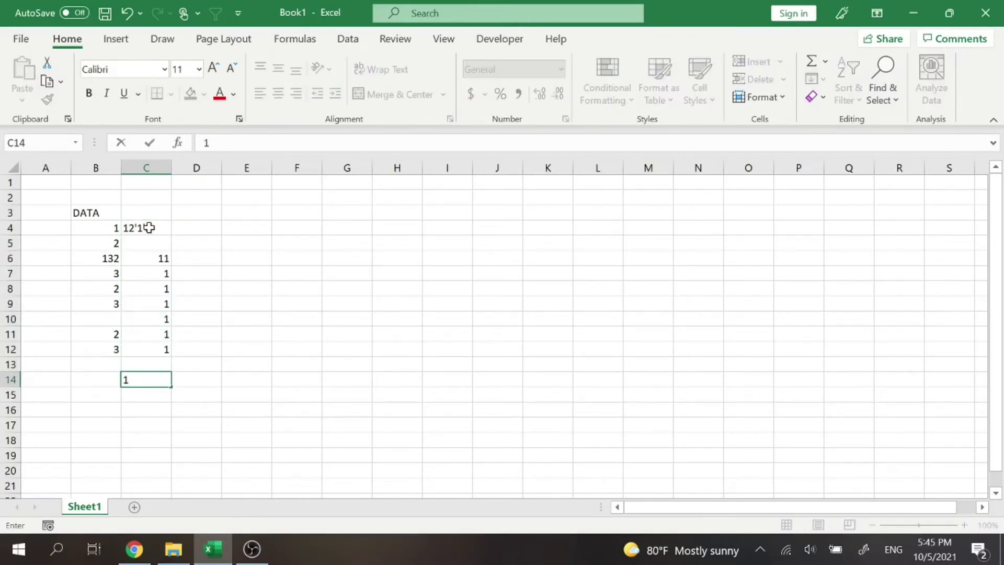
click(246, 257)
drag(110, 217, 154, 212)
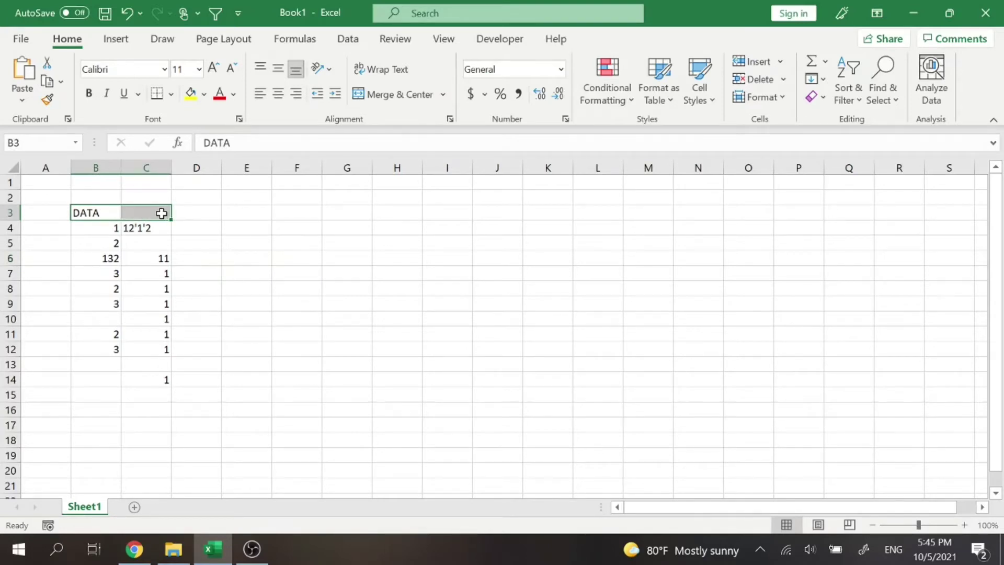
click(150, 243)
click(110, 210)
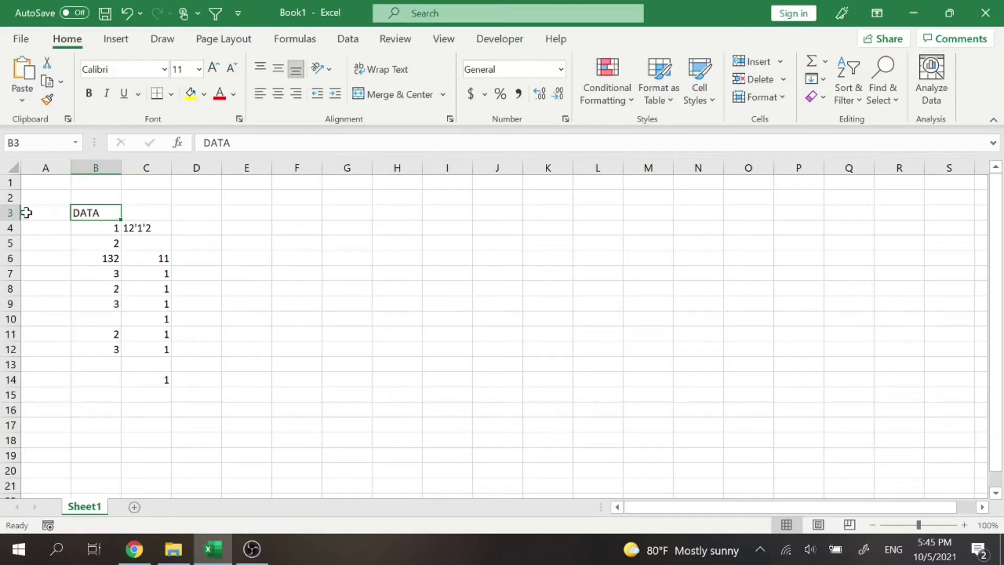
click(137, 212)
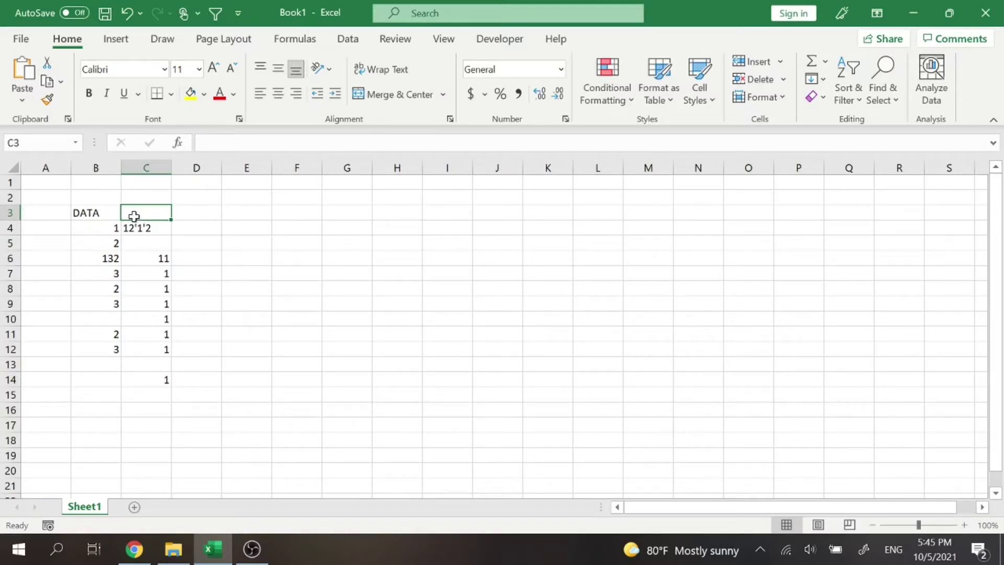
- Merge and centre the DATA header across B3:C3 from the merge options list
drag(103, 212, 143, 211)
click(118, 212)
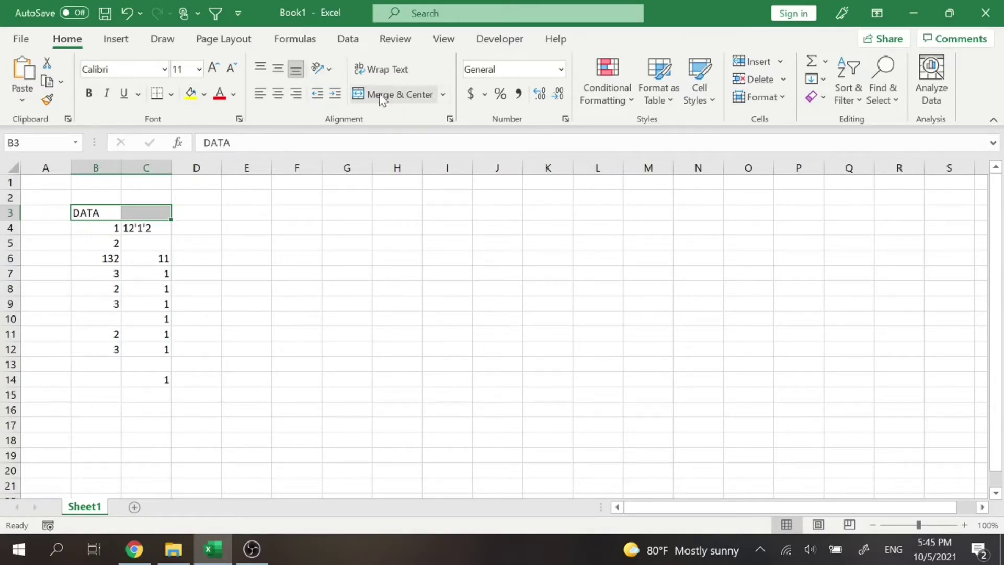
click(443, 93)
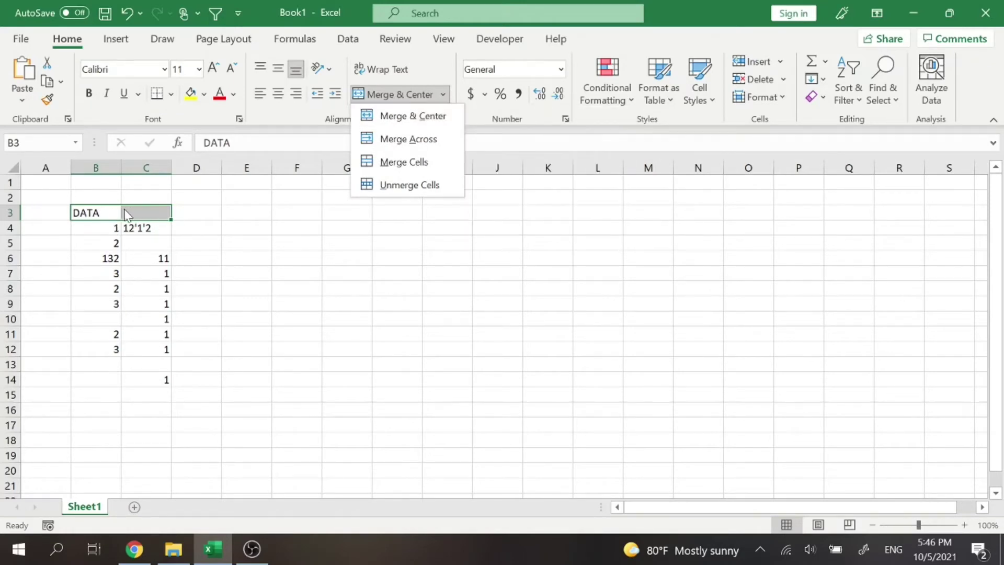
click(400, 115)
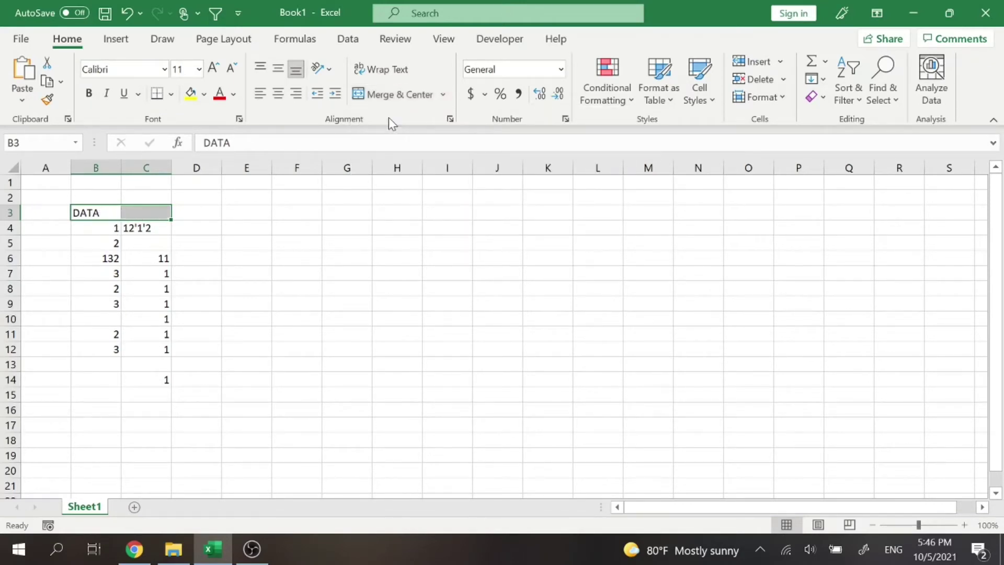
- Inspect the merged DATA cell by selecting it alongside neighbouring cells A3 and D3
click(194, 215)
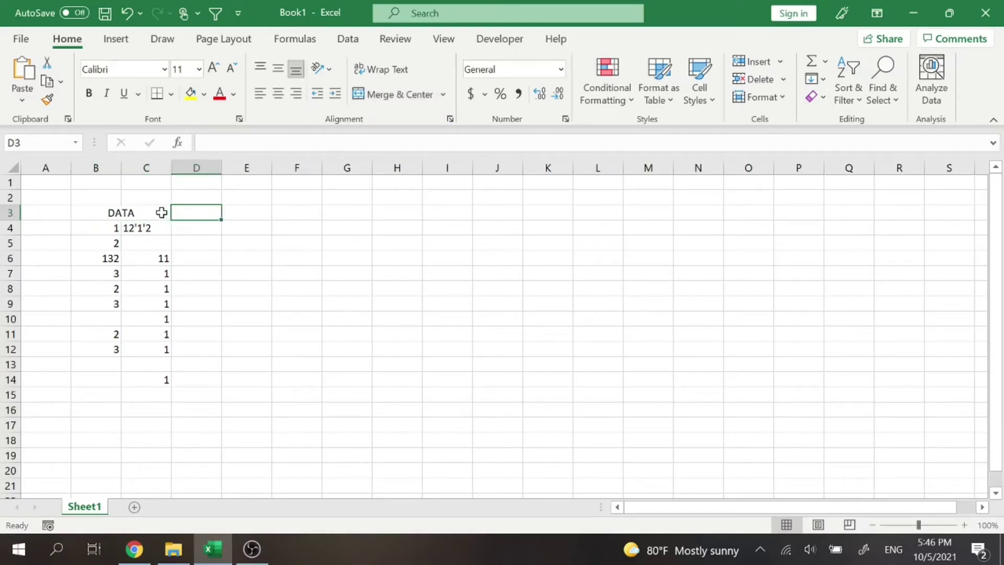
click(134, 209)
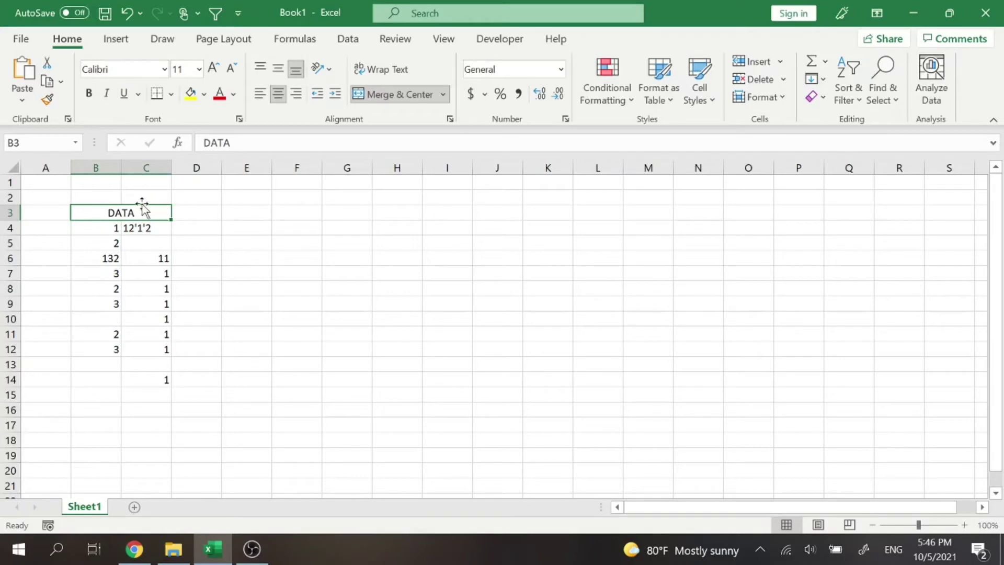
click(58, 211)
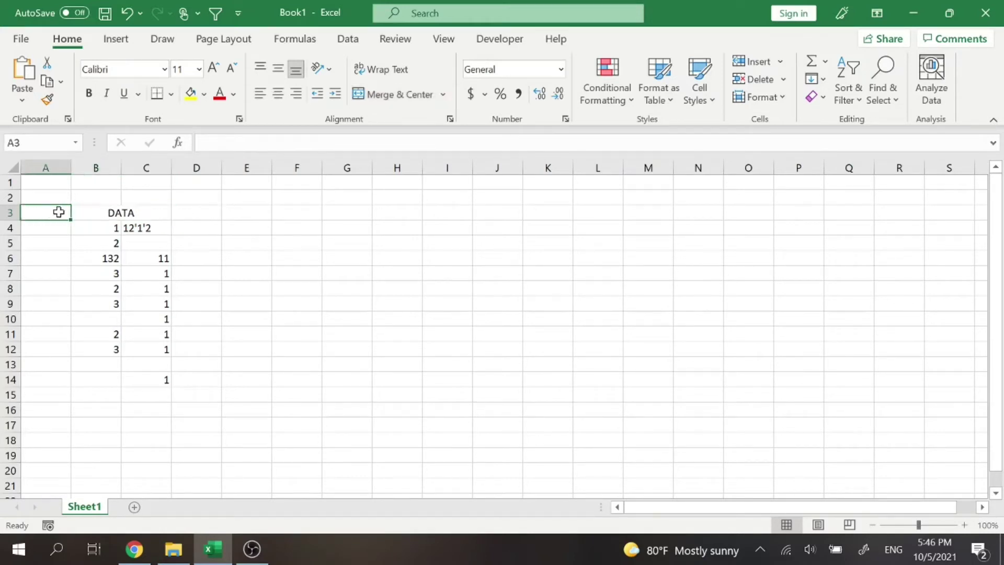
click(157, 211)
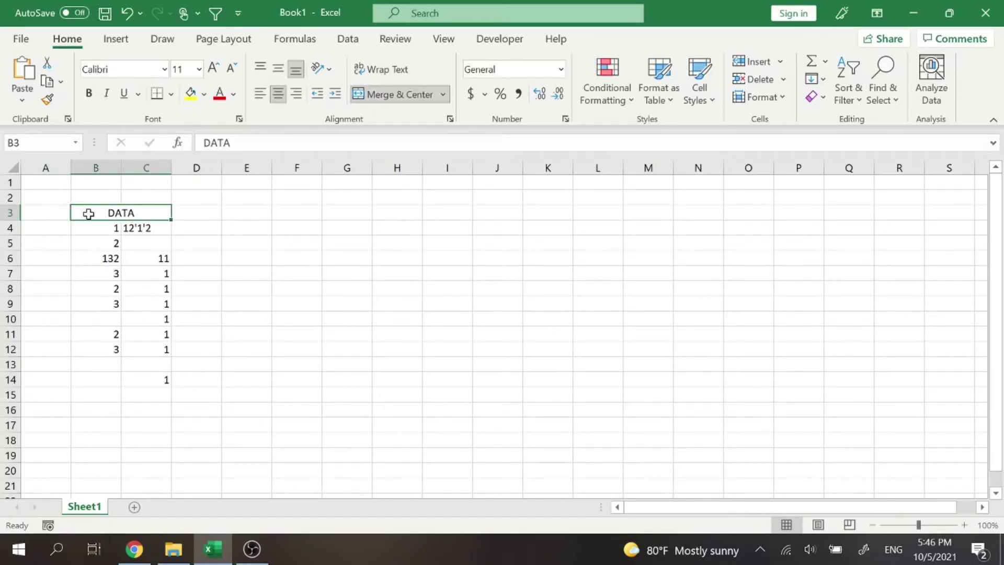
click(198, 214)
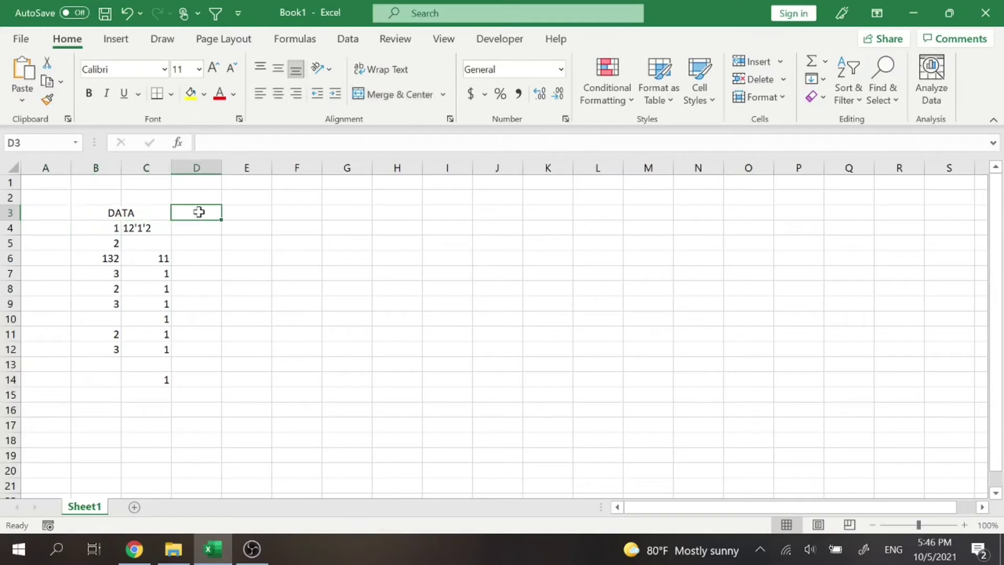
- Undo the merge and apply Merge Across to the DATA header in B3:C3
click(124, 13)
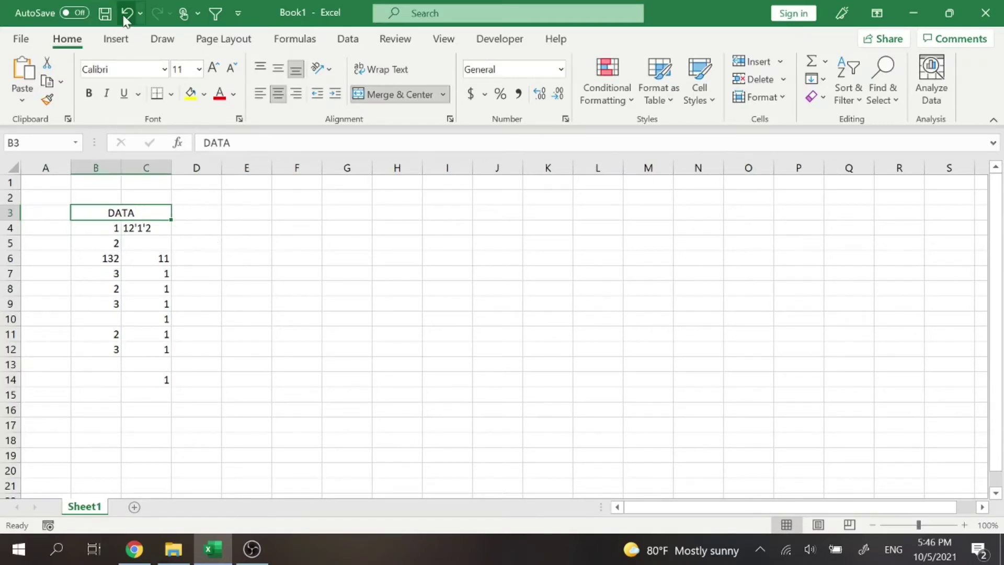
click(125, 13)
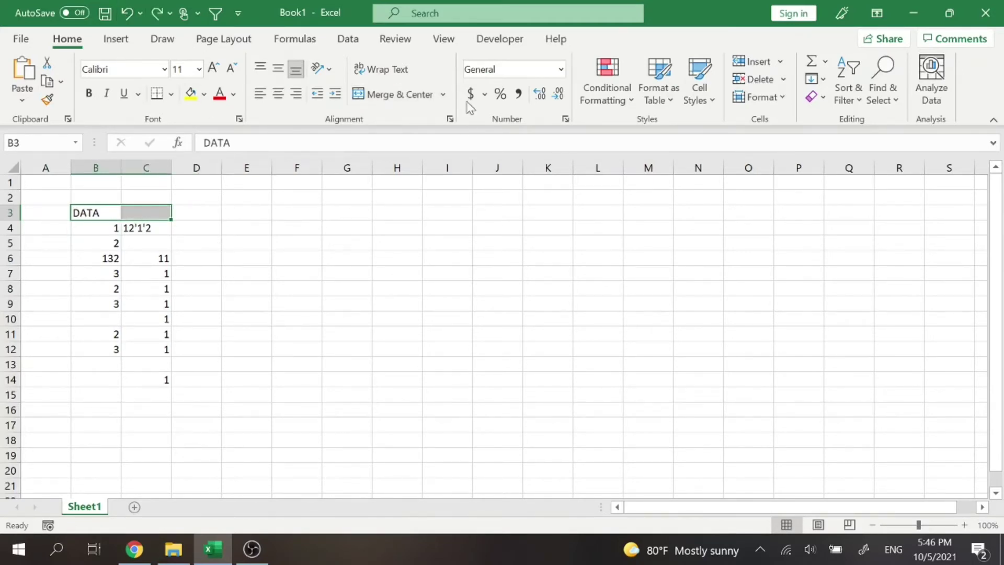
click(442, 94)
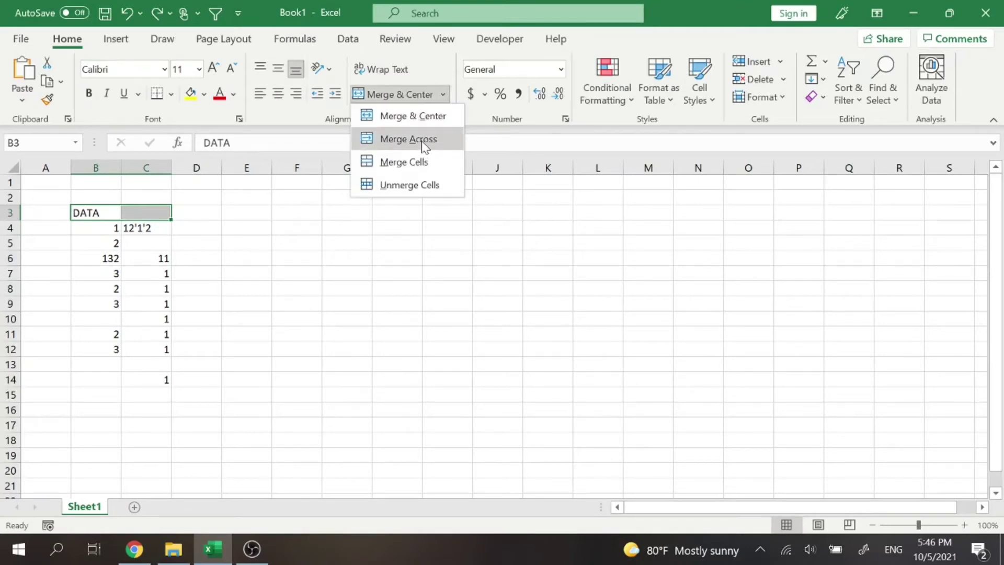
click(421, 139)
click(243, 226)
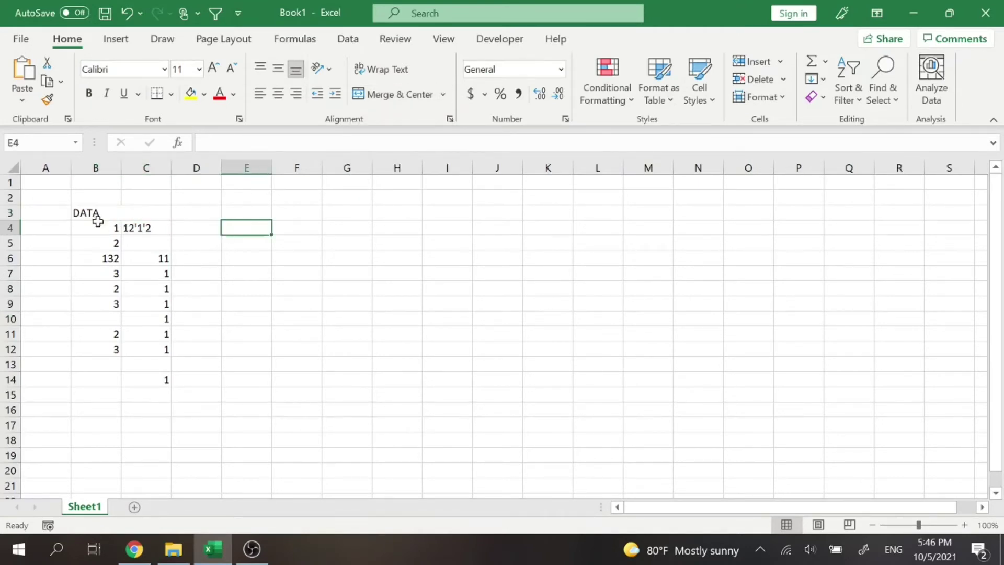
- Toggle Merge & Center off and back on, then drag the merged header toward row 7
click(99, 213)
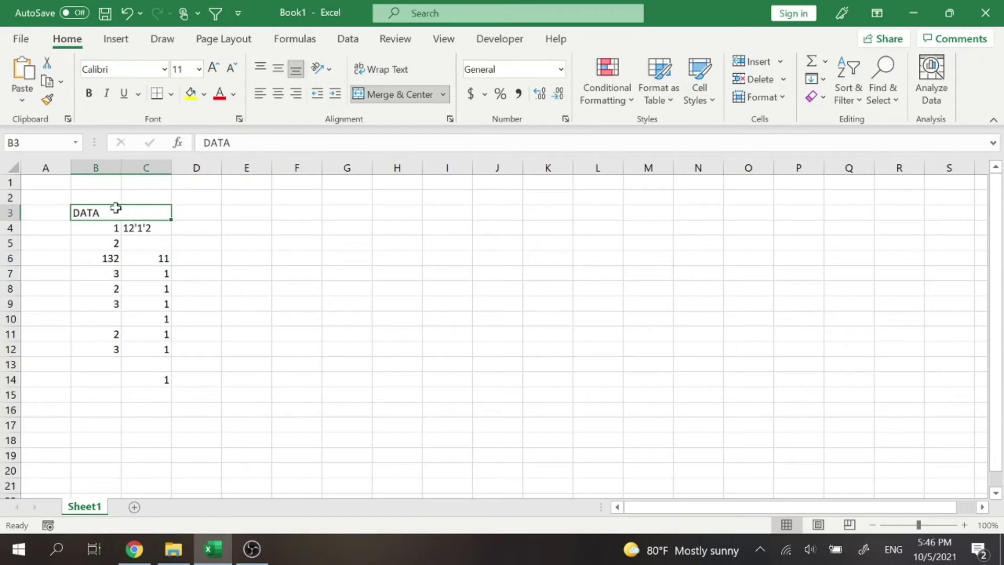
click(402, 99)
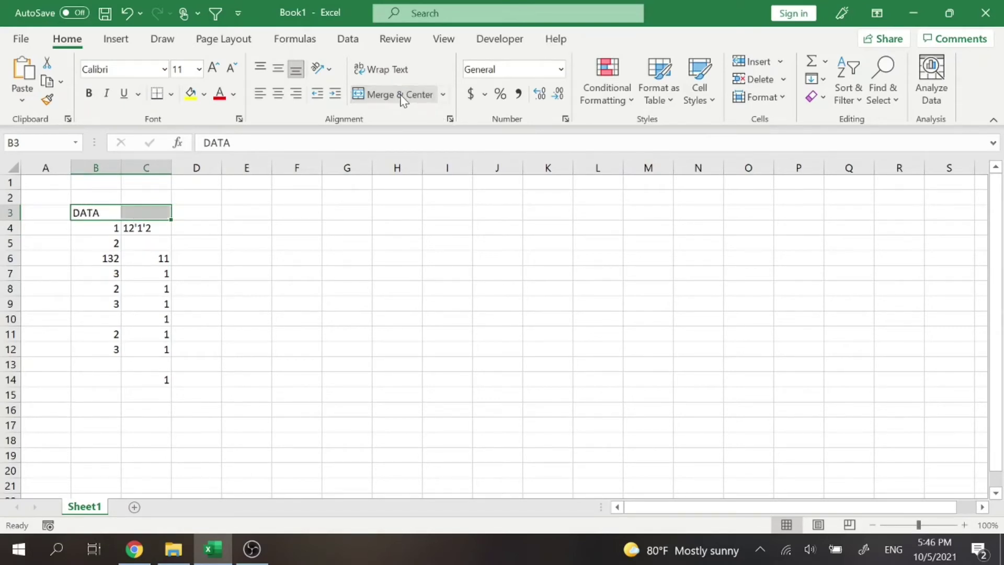
click(402, 99)
click(229, 240)
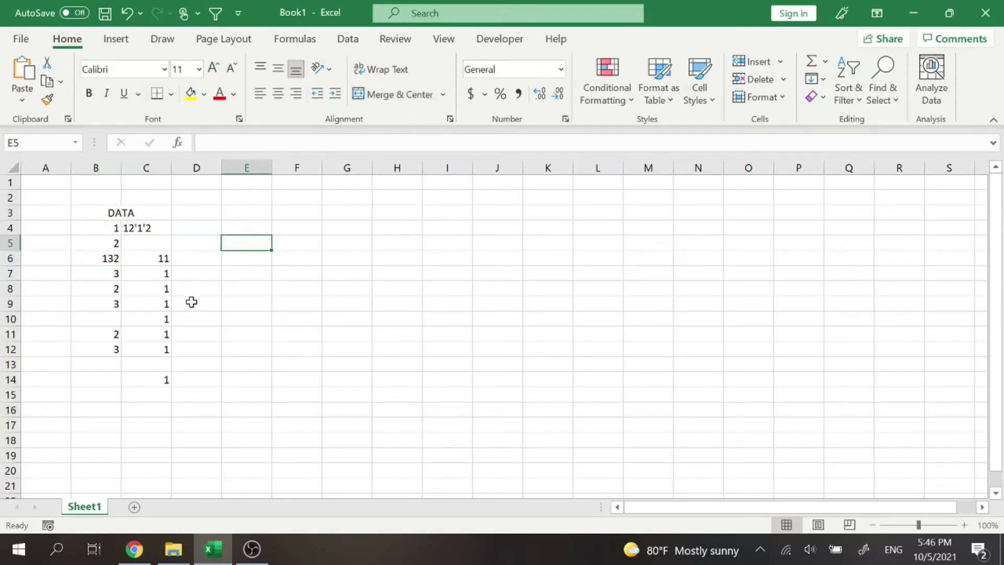
click(162, 209)
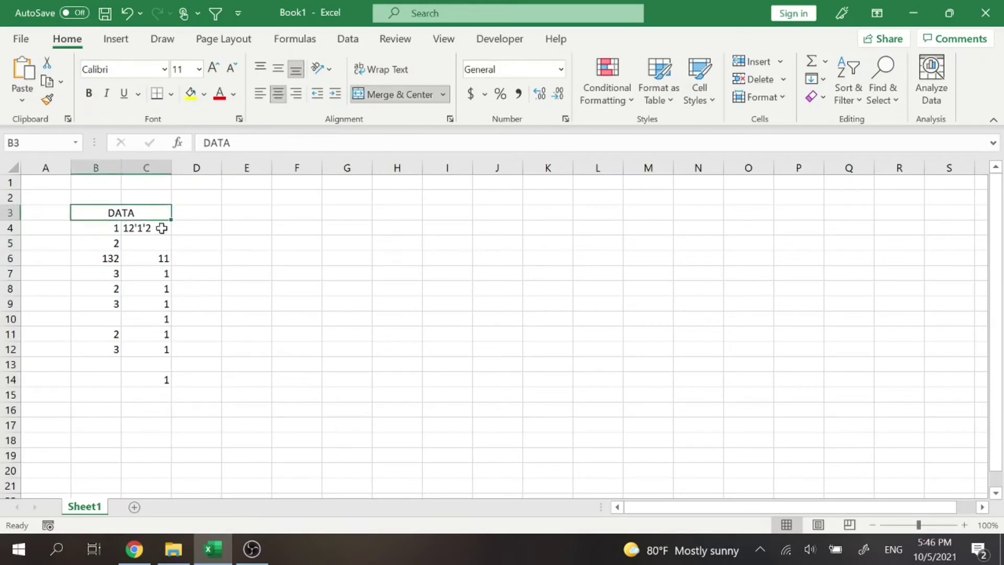
drag(157, 220, 168, 288)
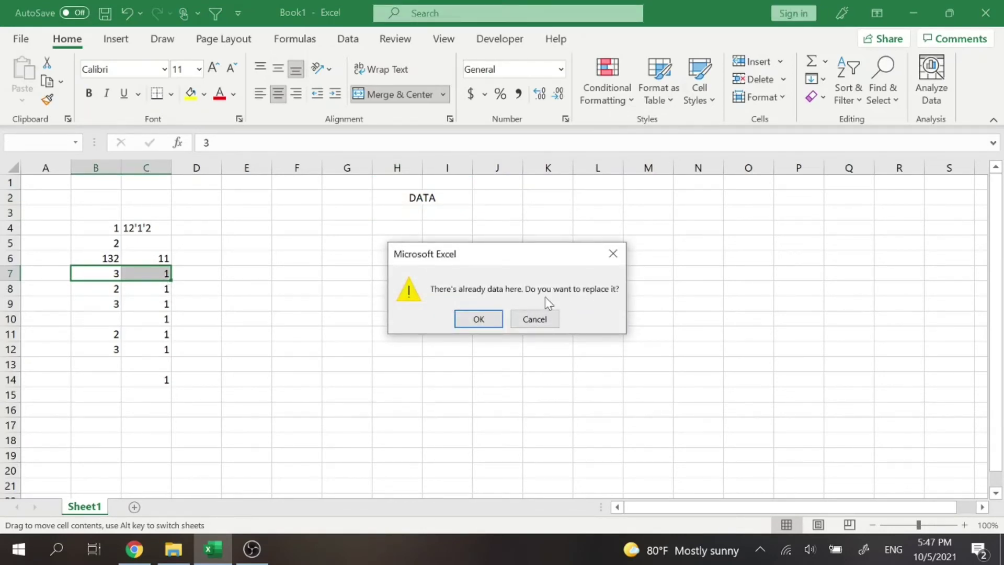
- Confirm replacing row 7's values so the merged DATA header occupies B7:C7
click(469, 322)
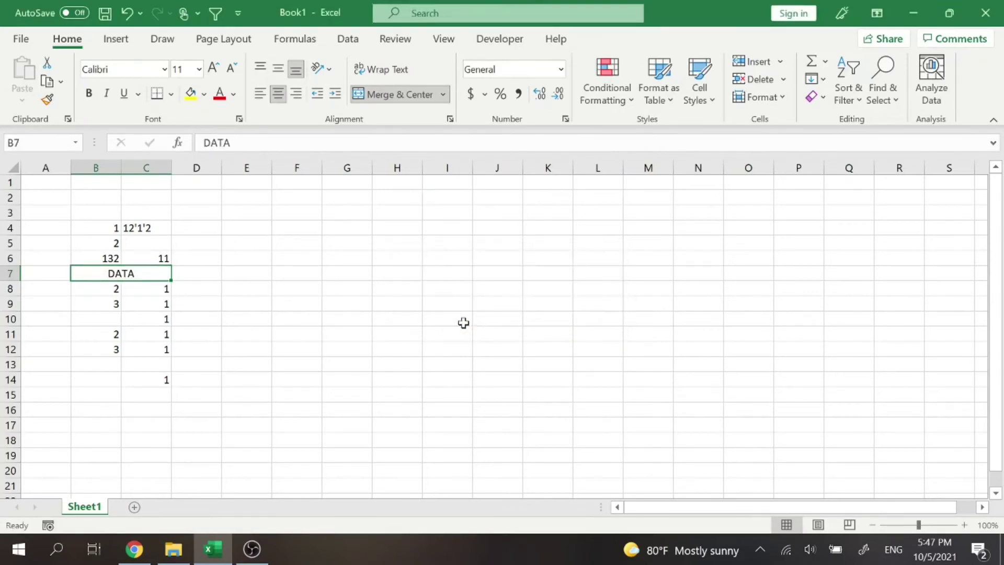
click(247, 271)
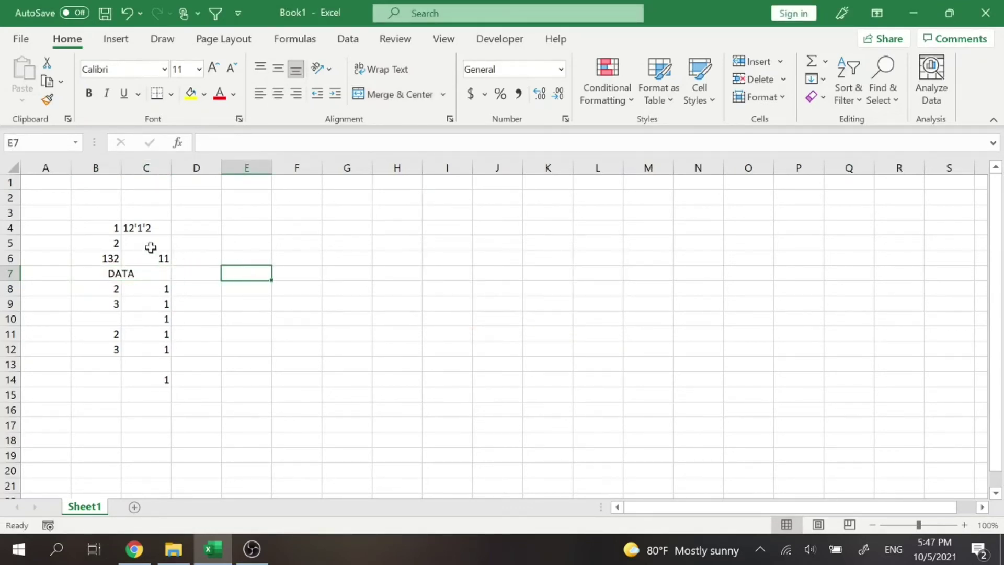
- Type a new header 'Data' in cell B3
click(118, 211)
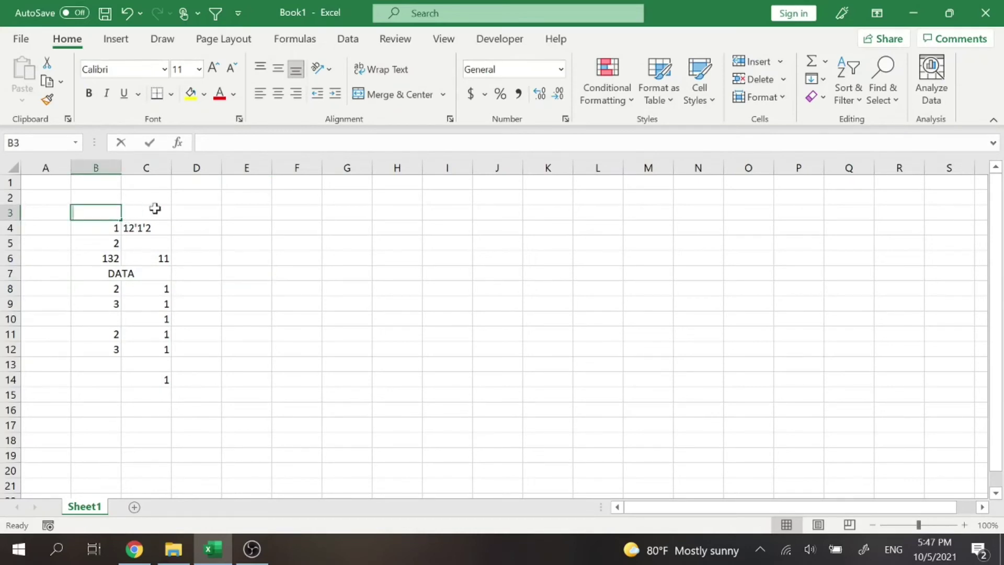
text(Data)
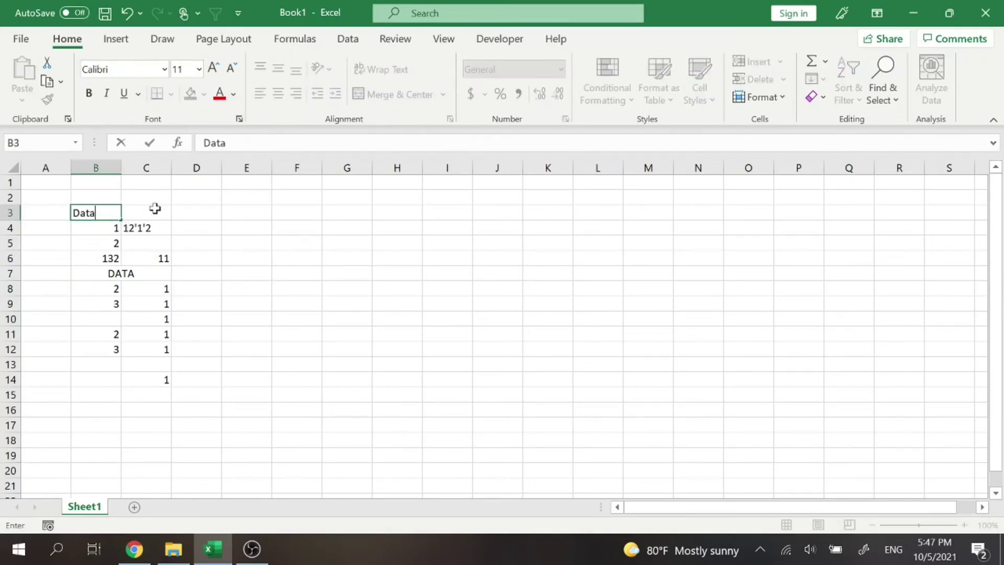
key(Return)
- Merge and centre Data across B3:C3, then try dropping it onto C7:D7
drag(102, 211, 141, 206)
click(139, 201)
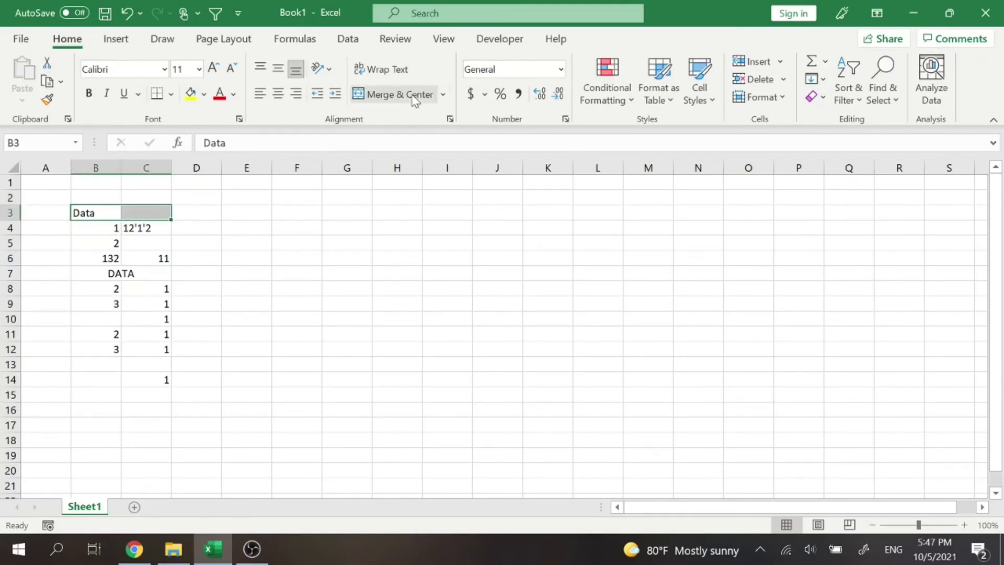
click(387, 94)
drag(152, 217, 205, 285)
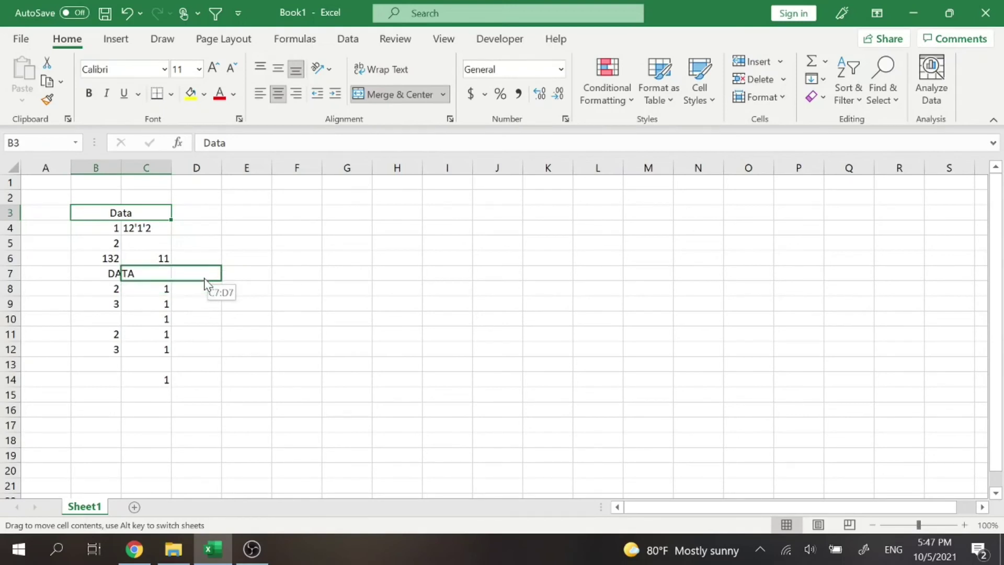
drag(205, 280, 205, 283)
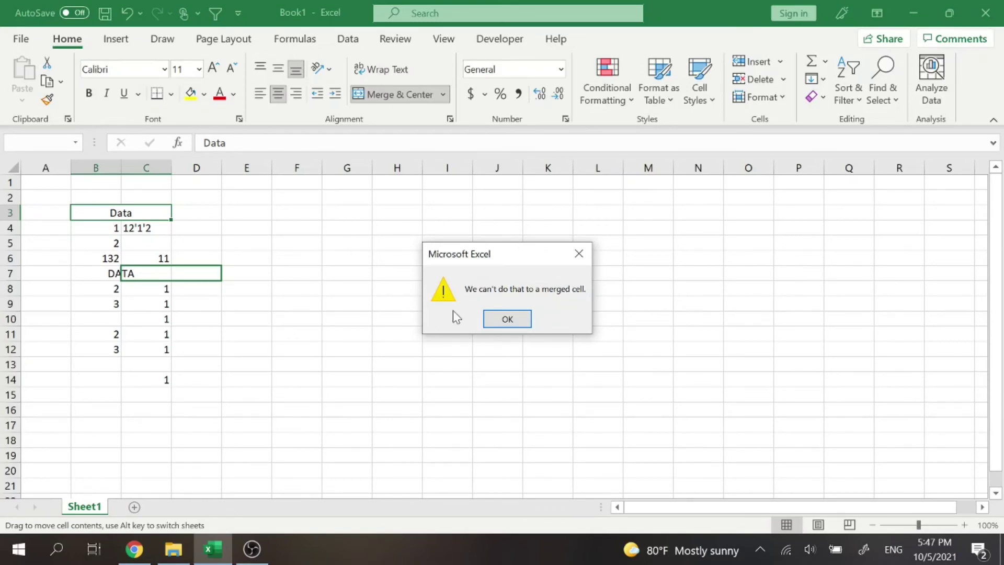
- Dismiss the merged-cell warning and unmerge the DATA cells in row 7
click(512, 318)
click(135, 272)
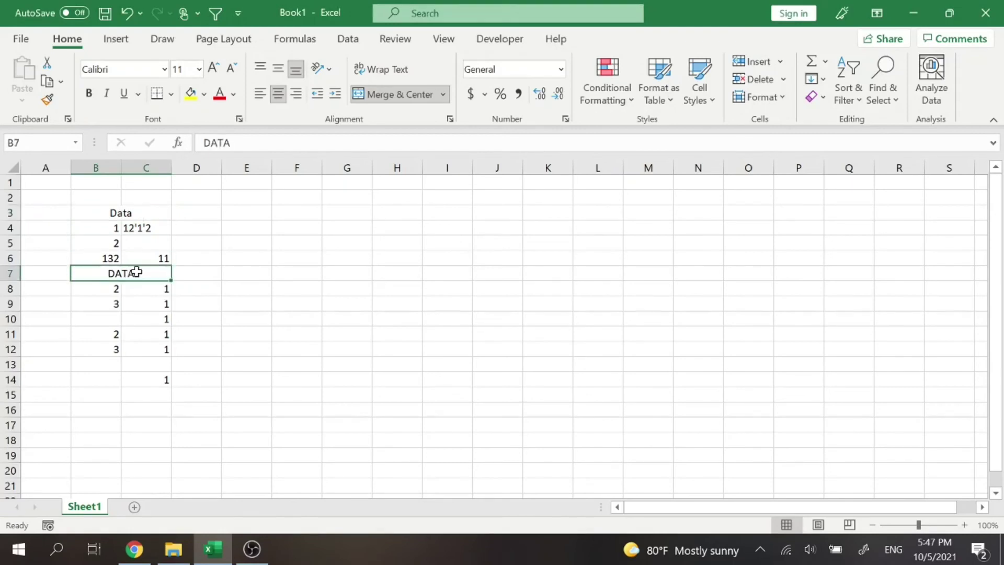
click(397, 95)
- Move the merged Data header from B3:C3 onto C7:D7
click(134, 214)
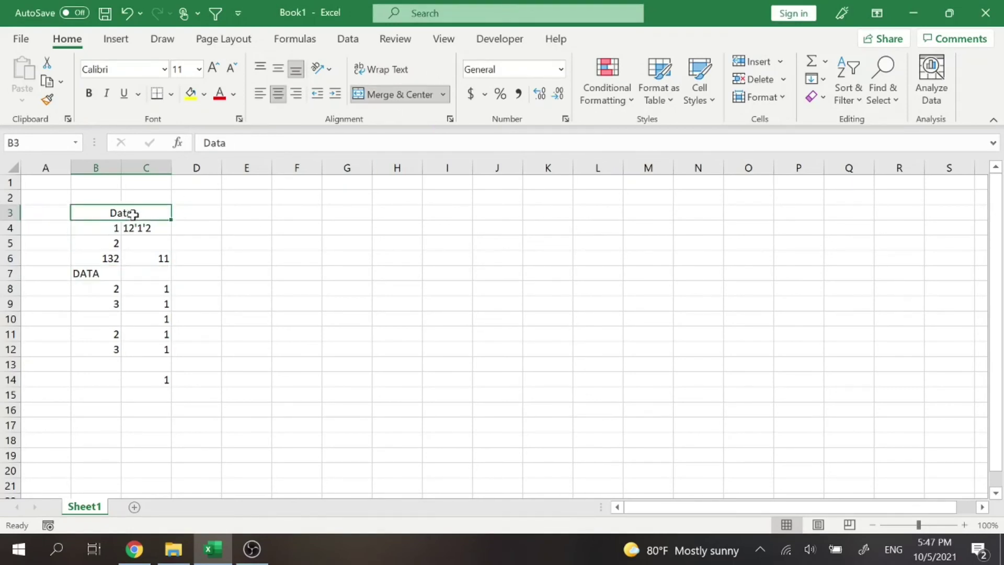
drag(138, 220, 188, 278)
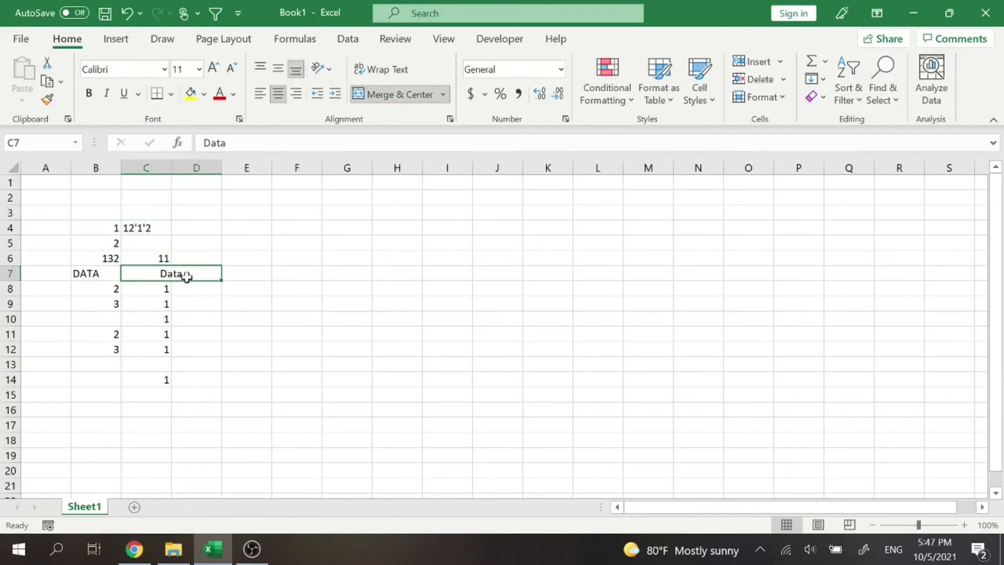
click(296, 271)
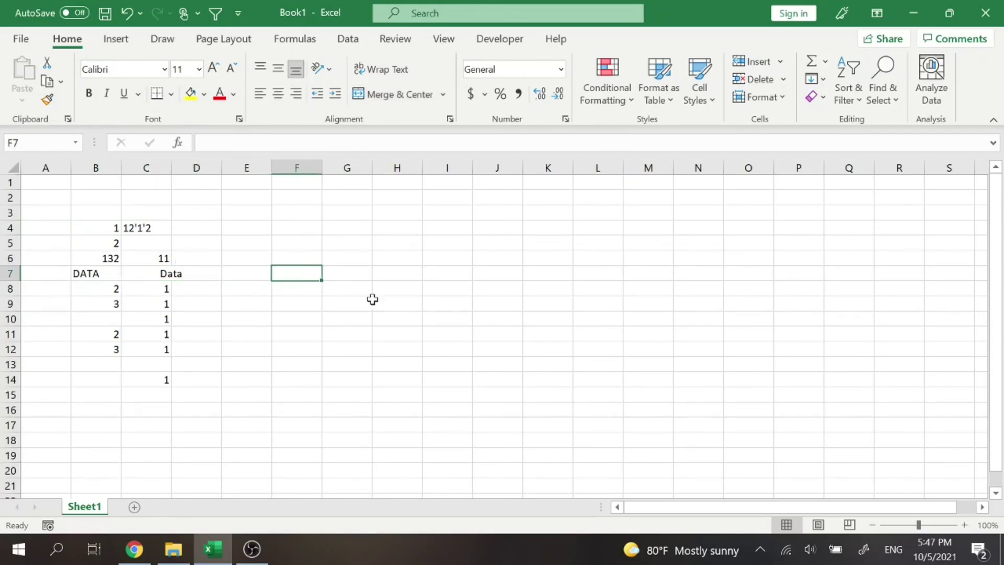